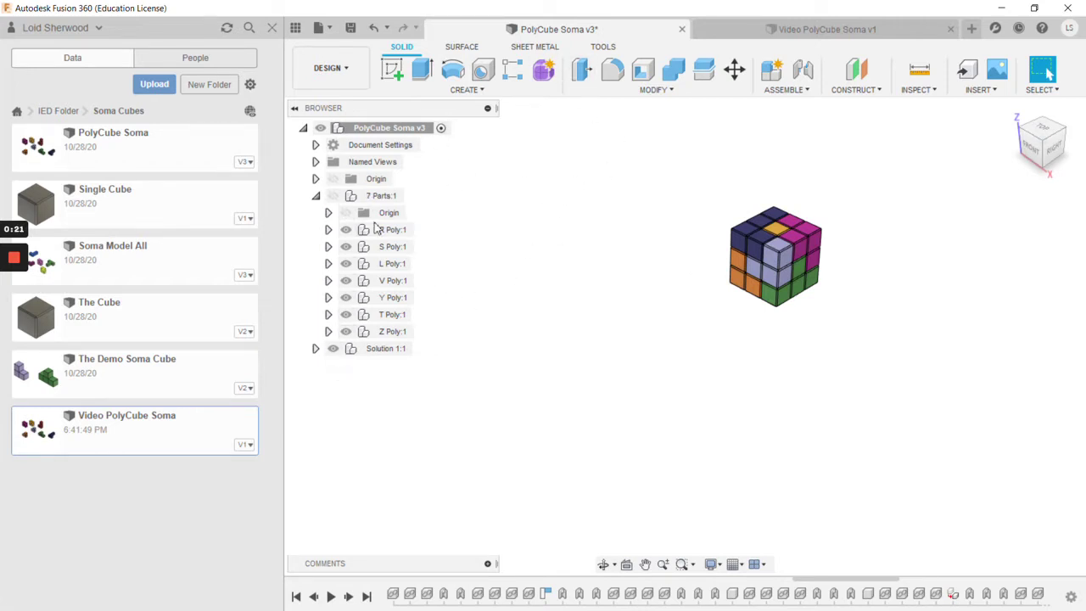
Toggle the visibility of the 7 Parts and Solution 1 components to compare the loose pieces with the assembled cube.
click(342, 203)
click(334, 196)
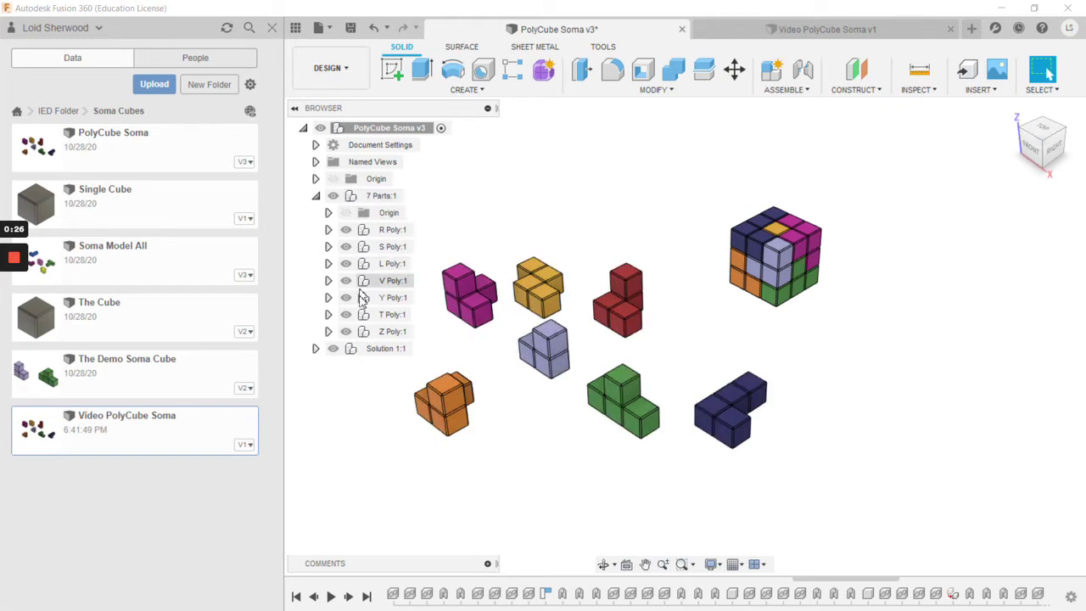
click(334, 355)
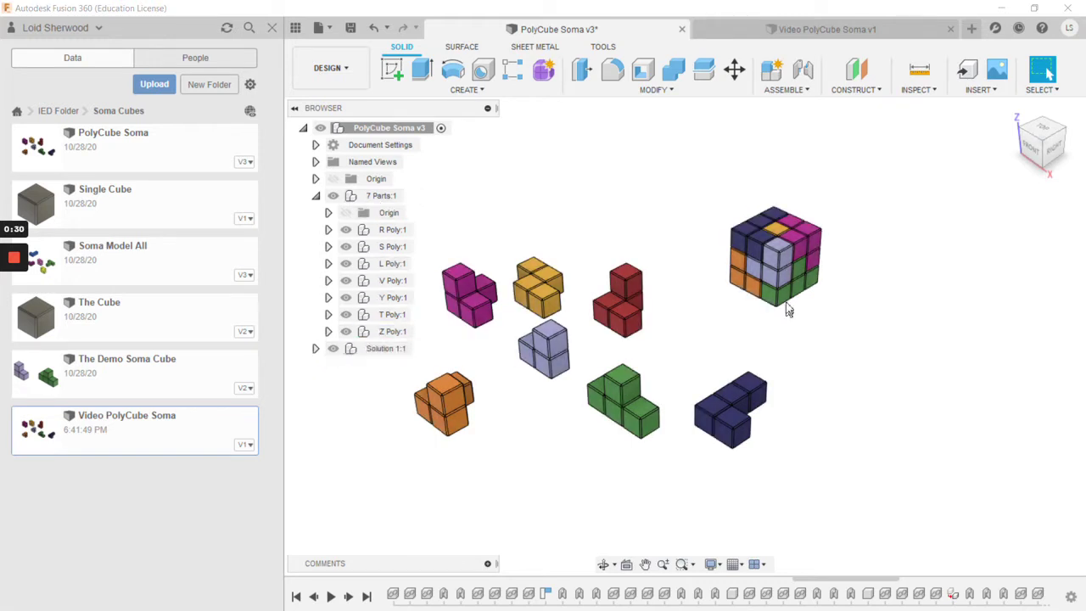
click(334, 355)
click(336, 198)
click(337, 199)
Switch to the Video PolyCube Soma design and create a new internal component named 7 Parts.
click(789, 32)
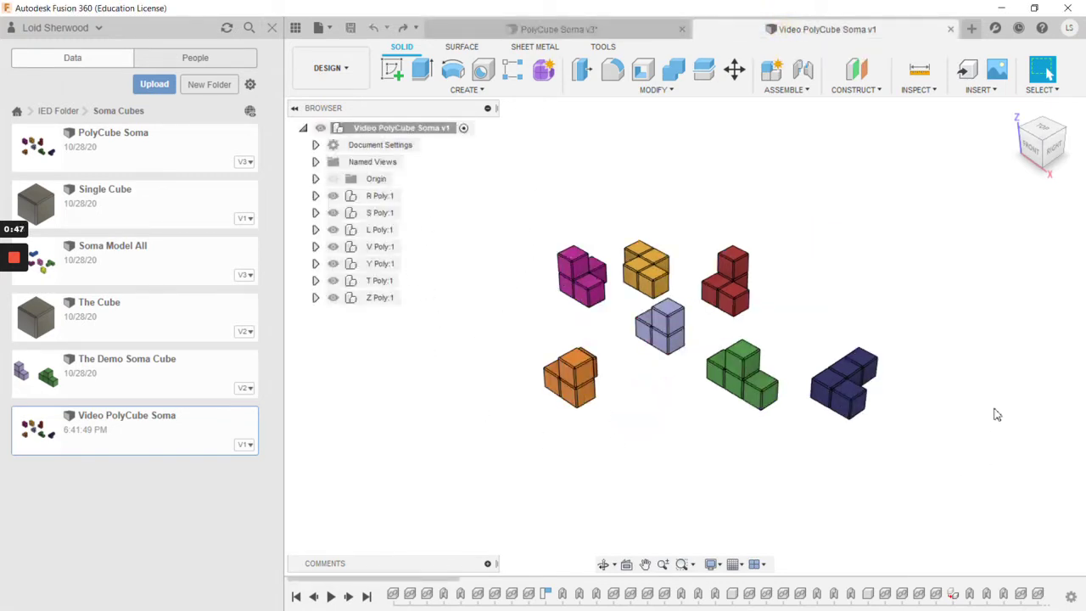
click(480, 89)
click(459, 109)
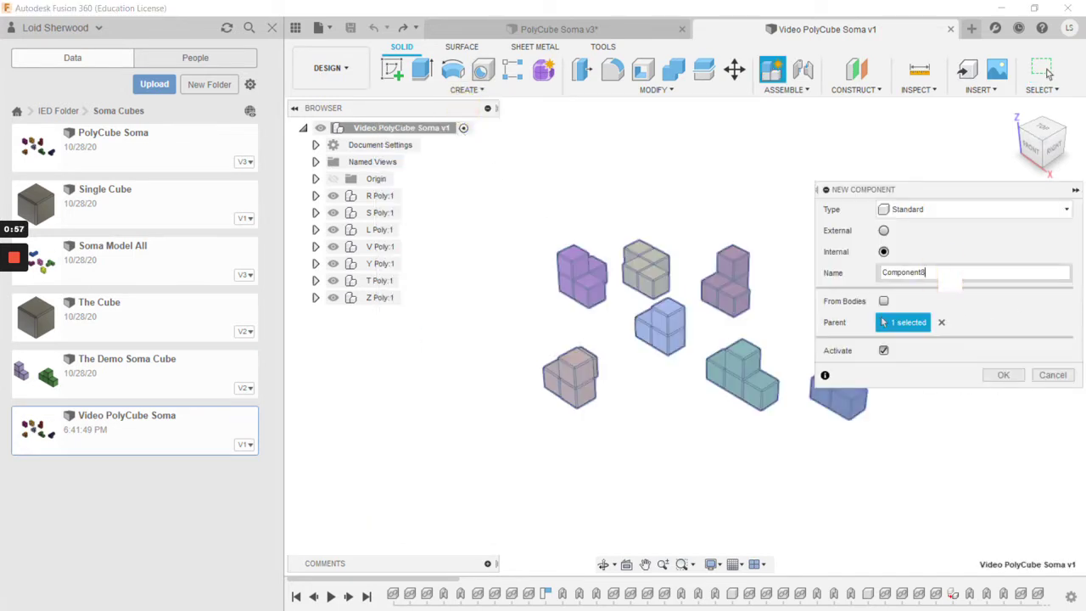
drag(931, 272, 813, 267)
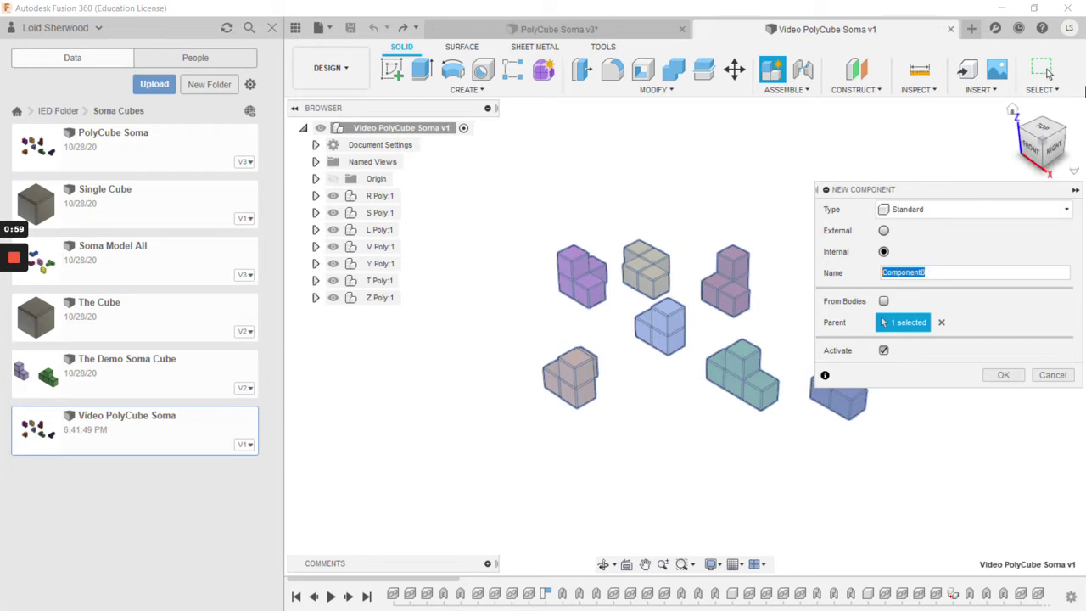
text(7 Parts)
click(1010, 379)
click(462, 438)
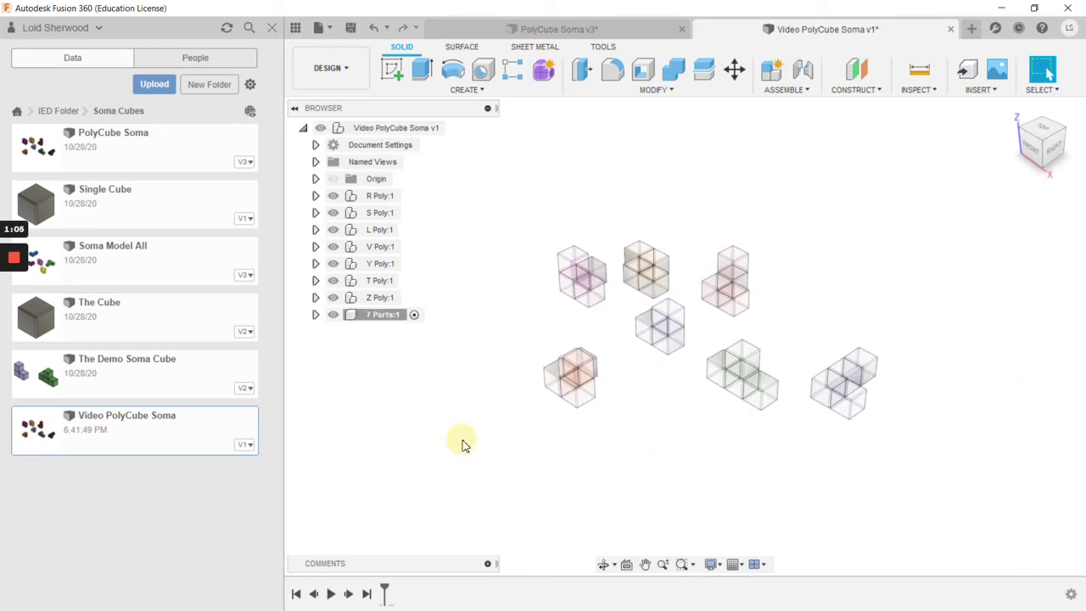
Move the R, S, L, V, Y, T and Z Poly components into the 7 Parts component.
click(374, 197)
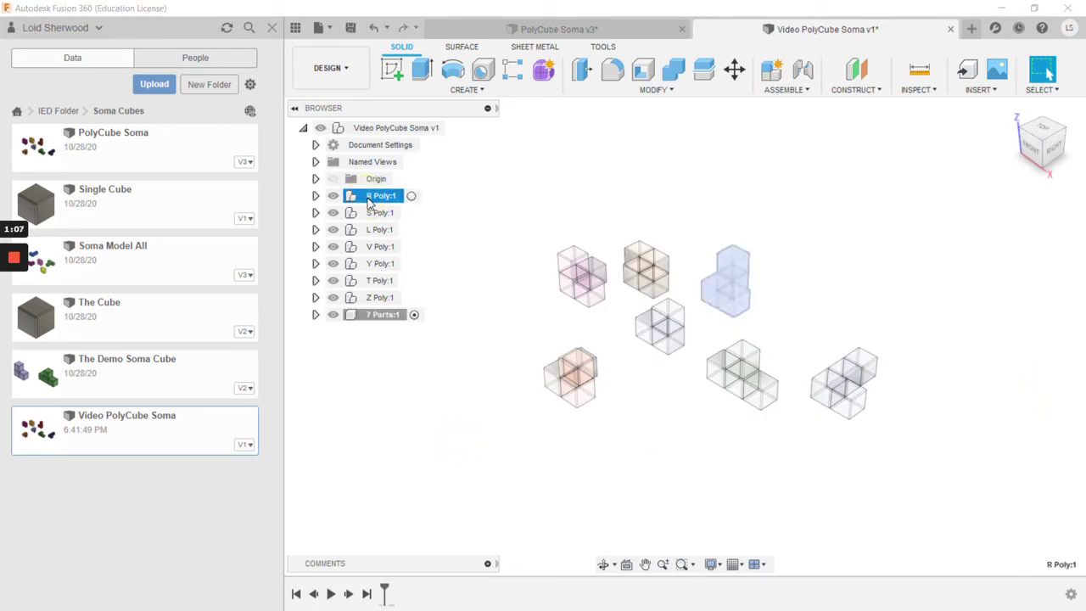
ctrl+click(361, 214)
ctrl+click(363, 230)
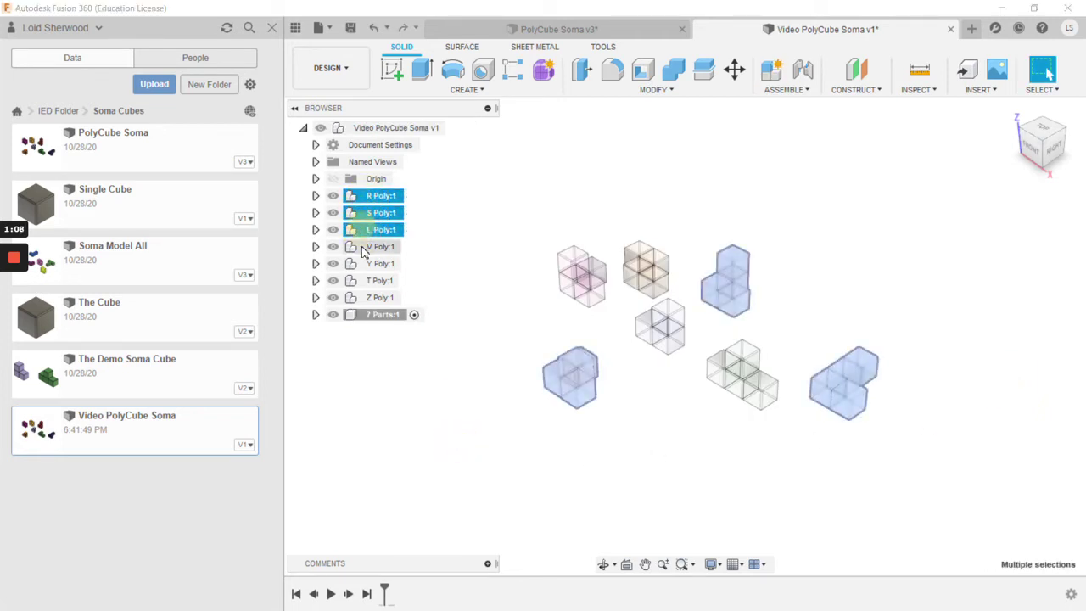
ctrl+click(363, 246)
ctrl+click(363, 264)
ctrl+click(365, 280)
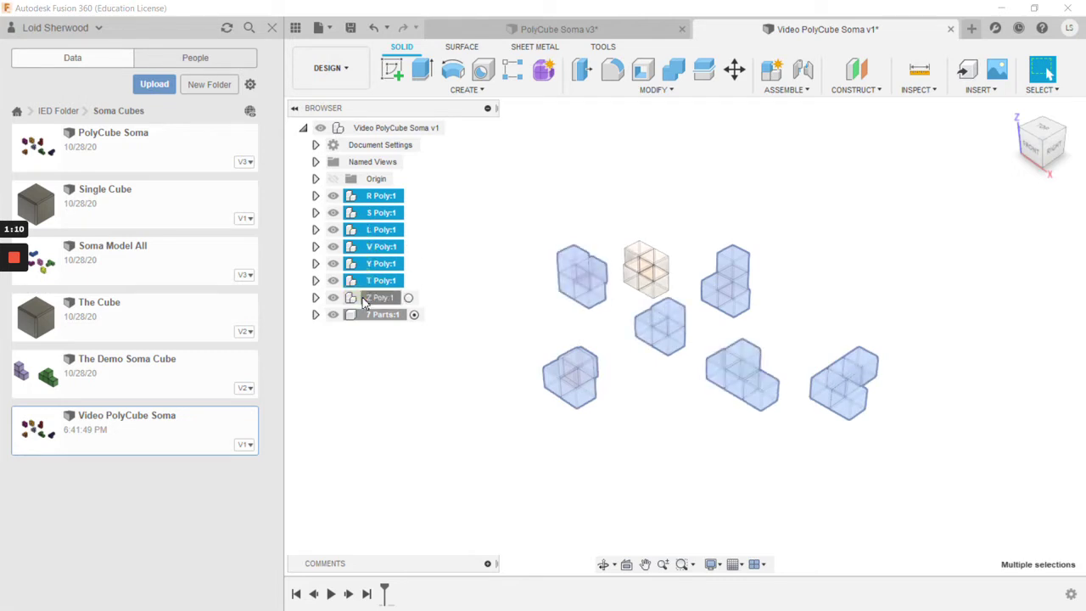
ctrl+click(365, 297)
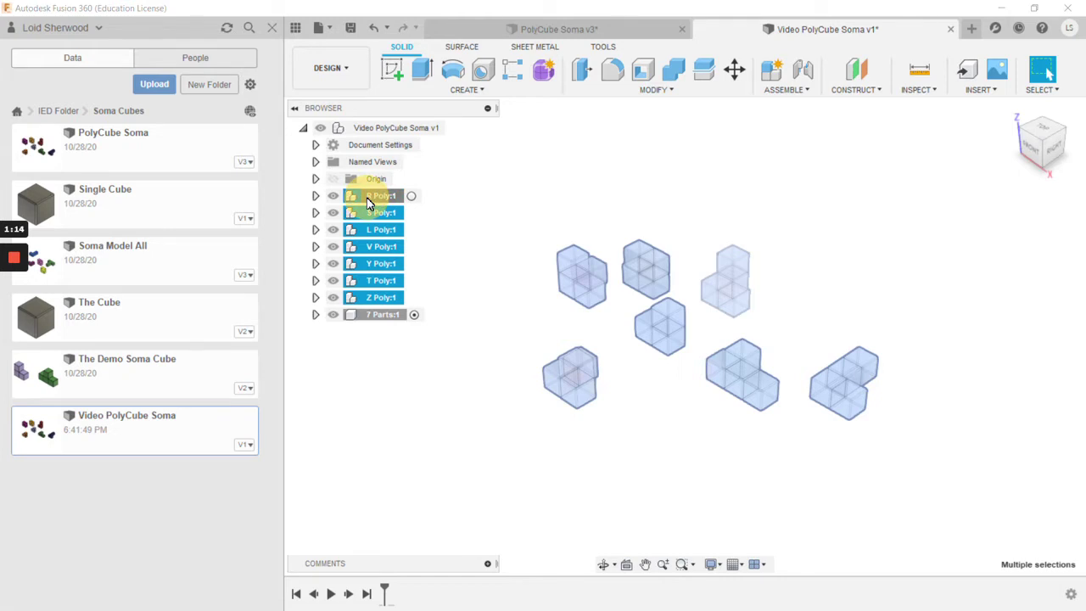
ctrl+drag(369, 201, 369, 319)
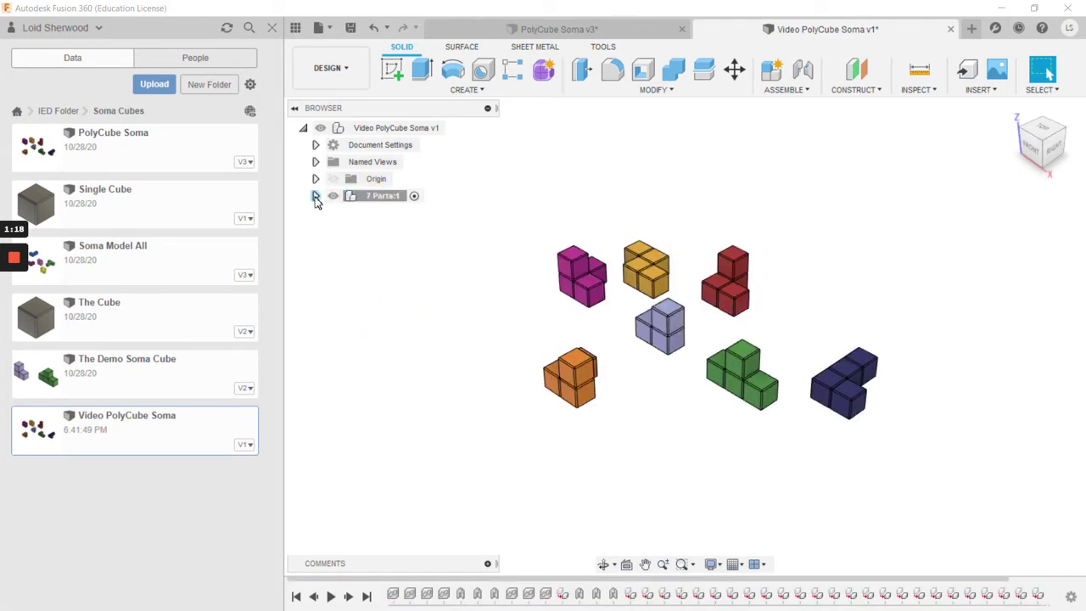
Check the contents of the 7 Parts component and toggle its visibility to see which pieces it controls.
click(316, 197)
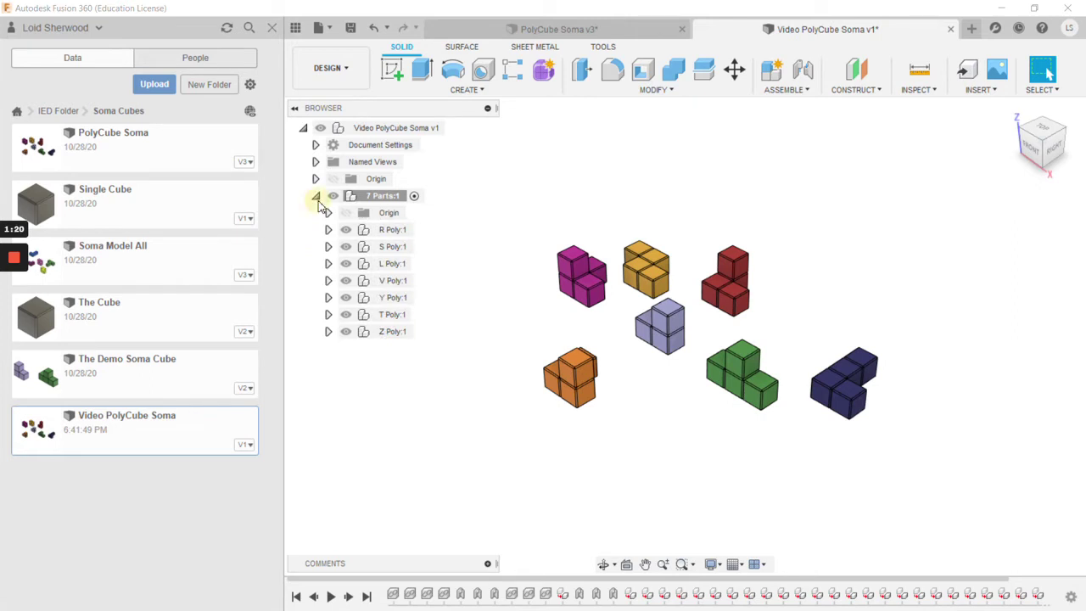
click(316, 197)
click(336, 199)
click(336, 198)
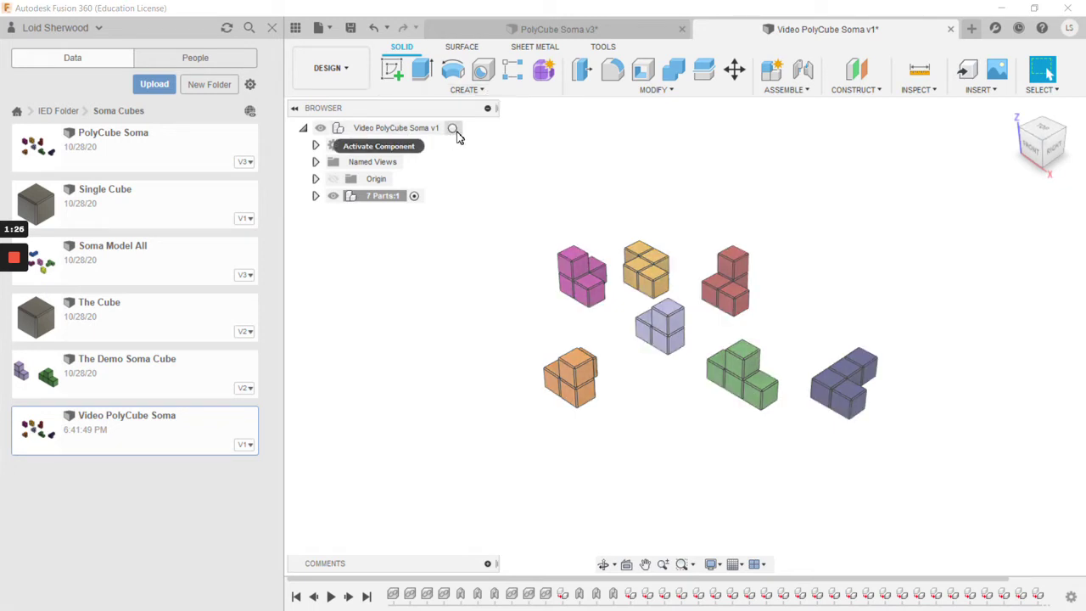
Activate the top-level design, create an internal component named Solution 1 under it, and make the top-level design active again.
click(463, 127)
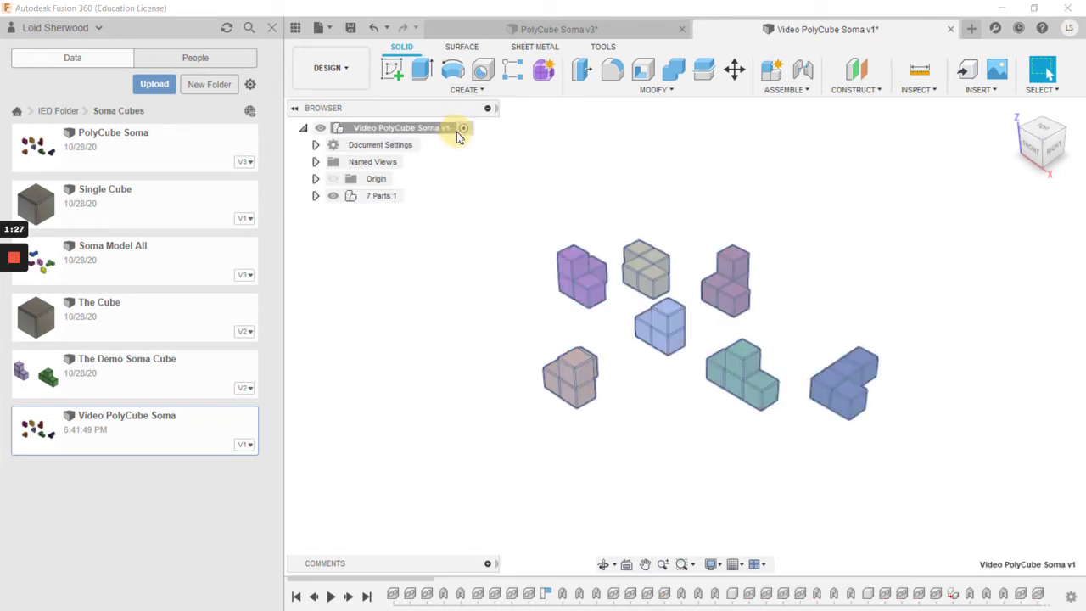
click(472, 92)
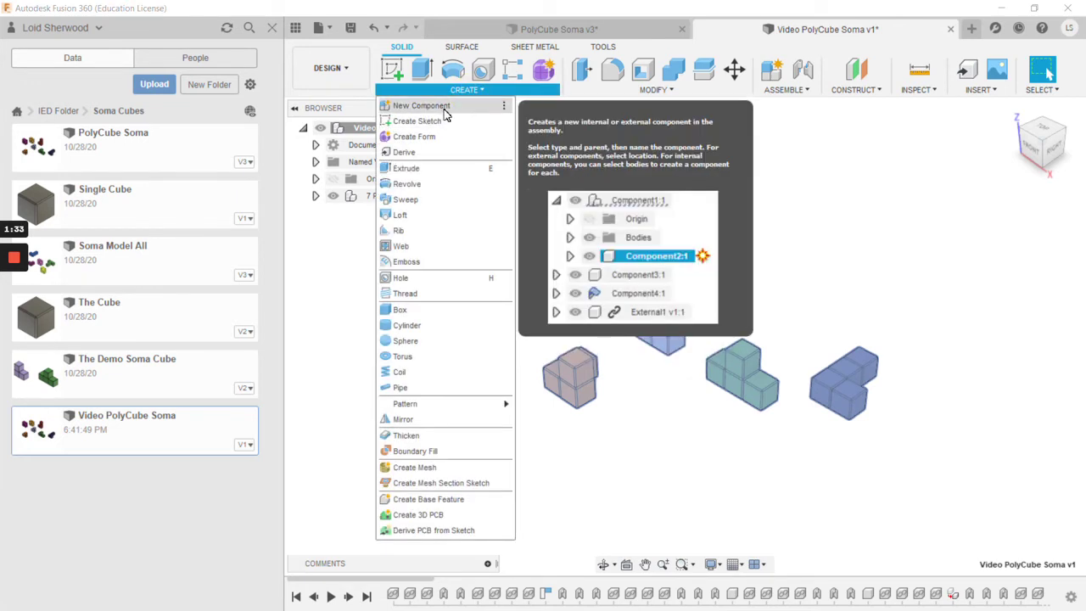
click(438, 106)
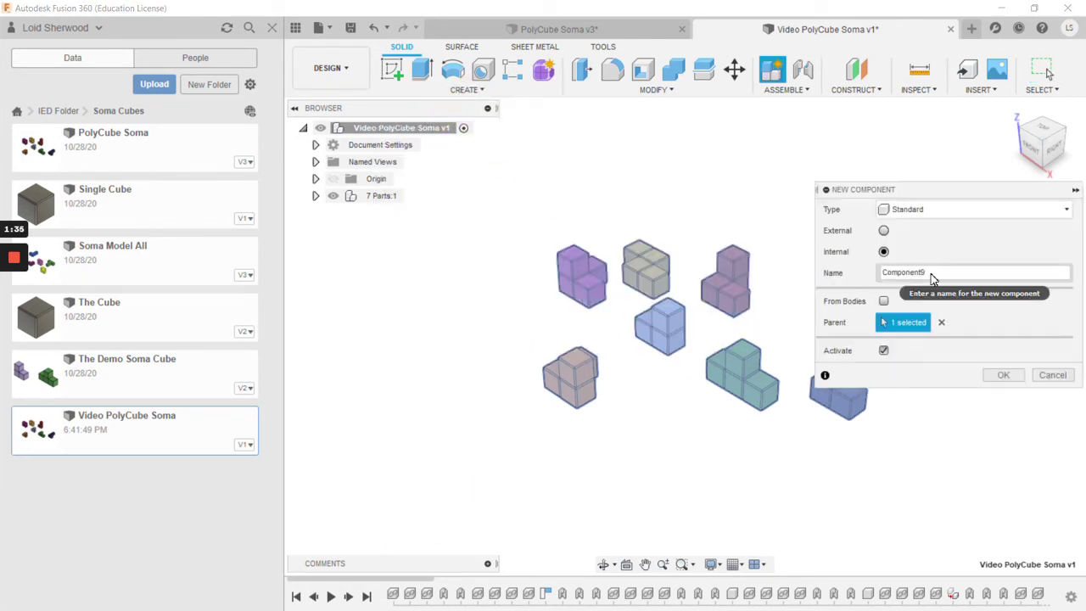
drag(932, 276, 781, 257)
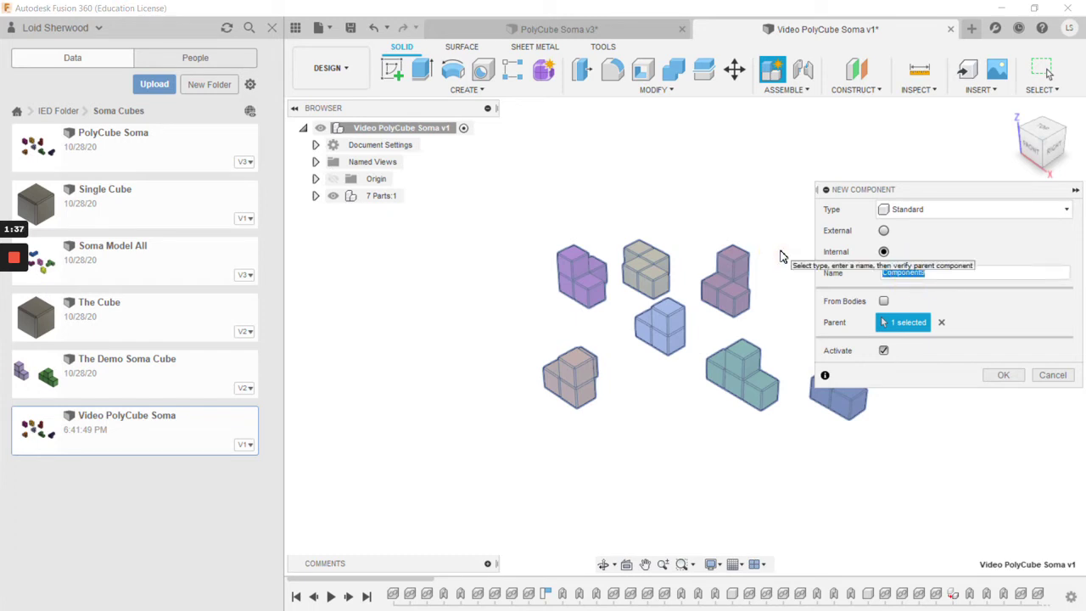
text(Solution 1)
click(1004, 374)
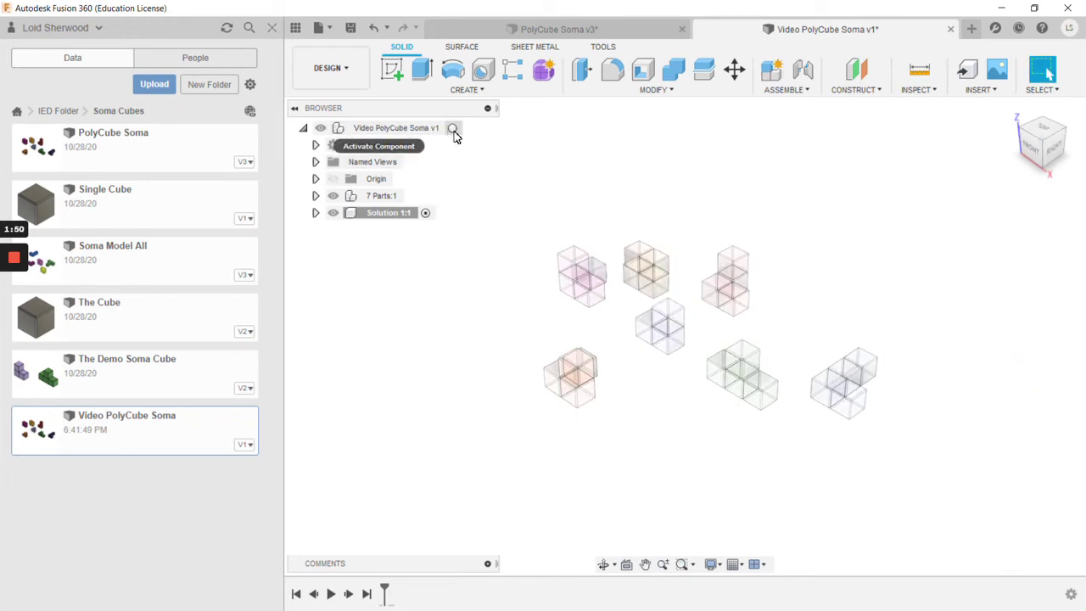
click(453, 129)
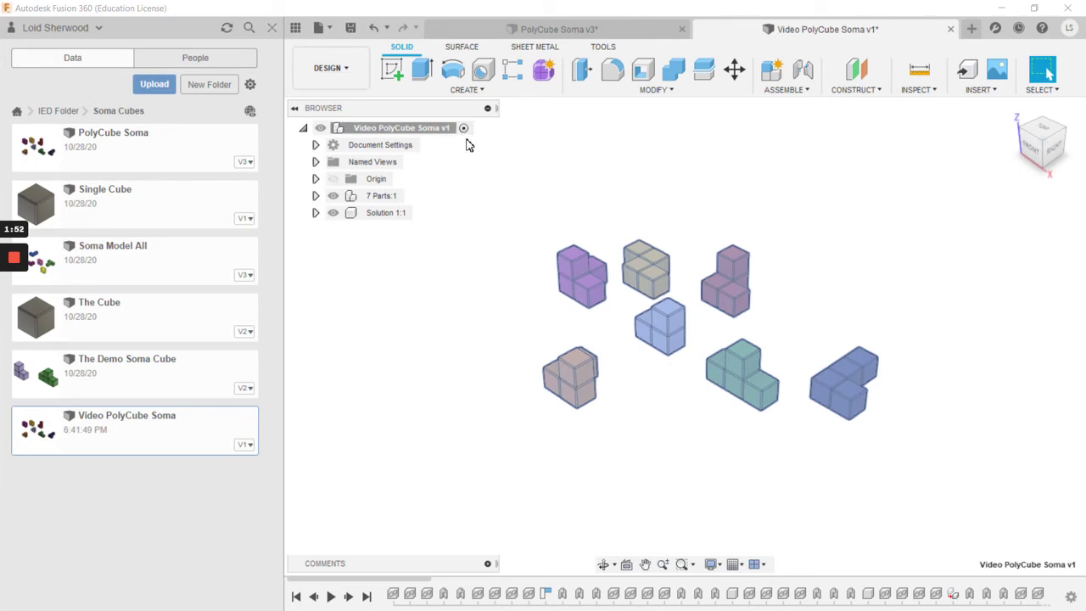
click(438, 374)
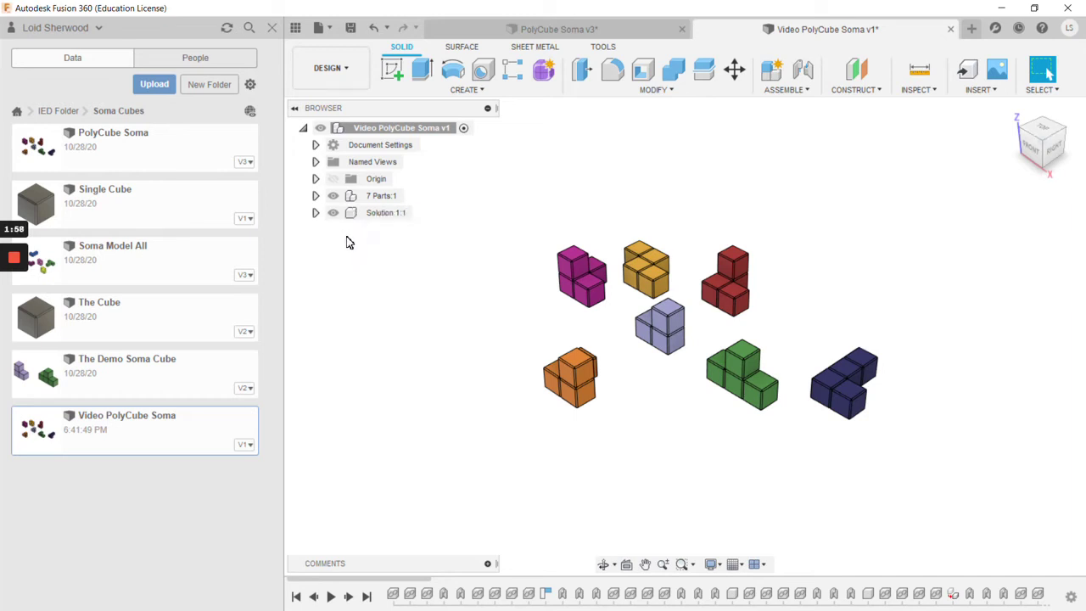
Copy all seven Poly components, R, S, L, V, Y, T and Z, from the 7 Parts component.
click(314, 195)
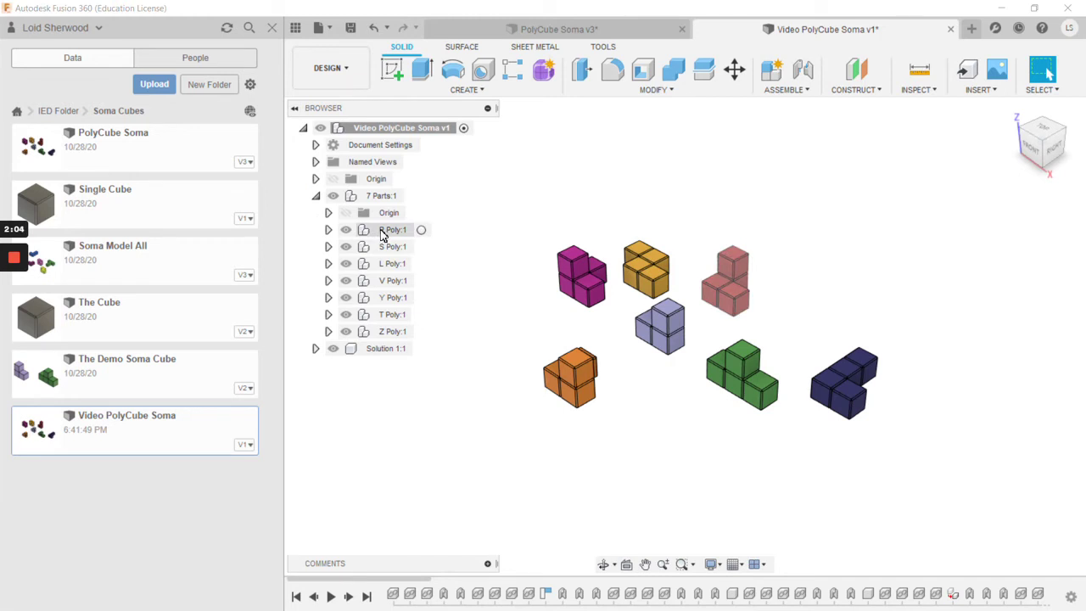
click(384, 231)
ctrl+click(383, 246)
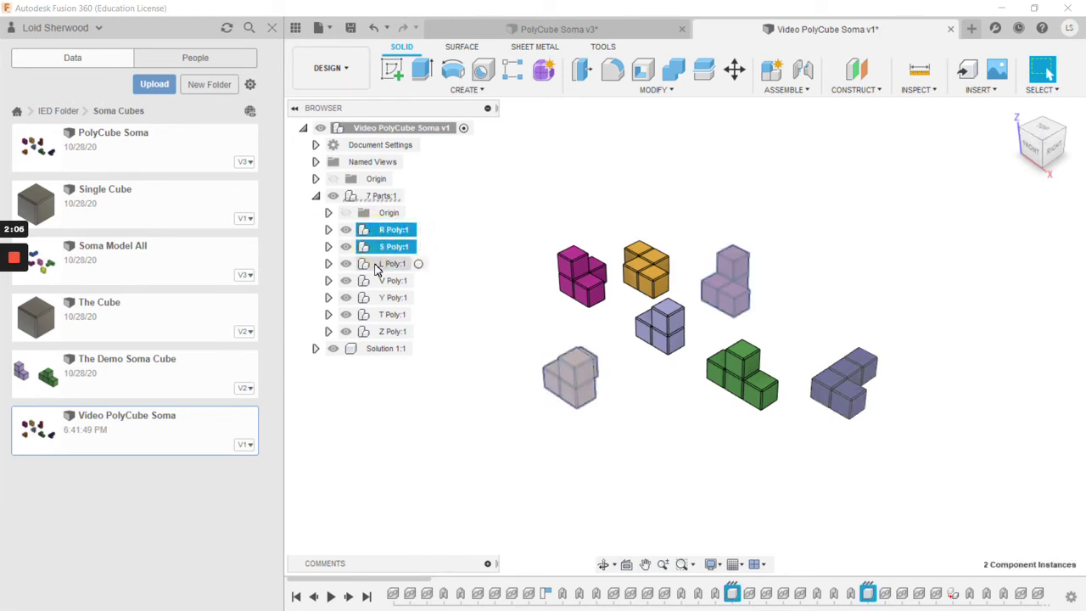
ctrl+click(379, 265)
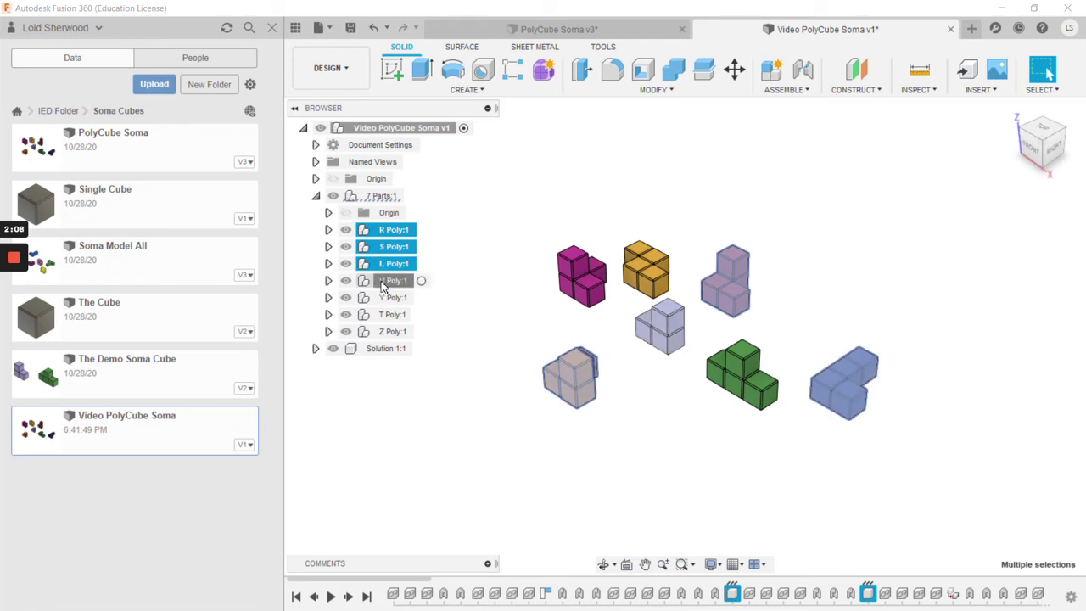
ctrl+click(382, 282)
ctrl+click(383, 298)
ctrl+click(386, 315)
ctrl+click(386, 332)
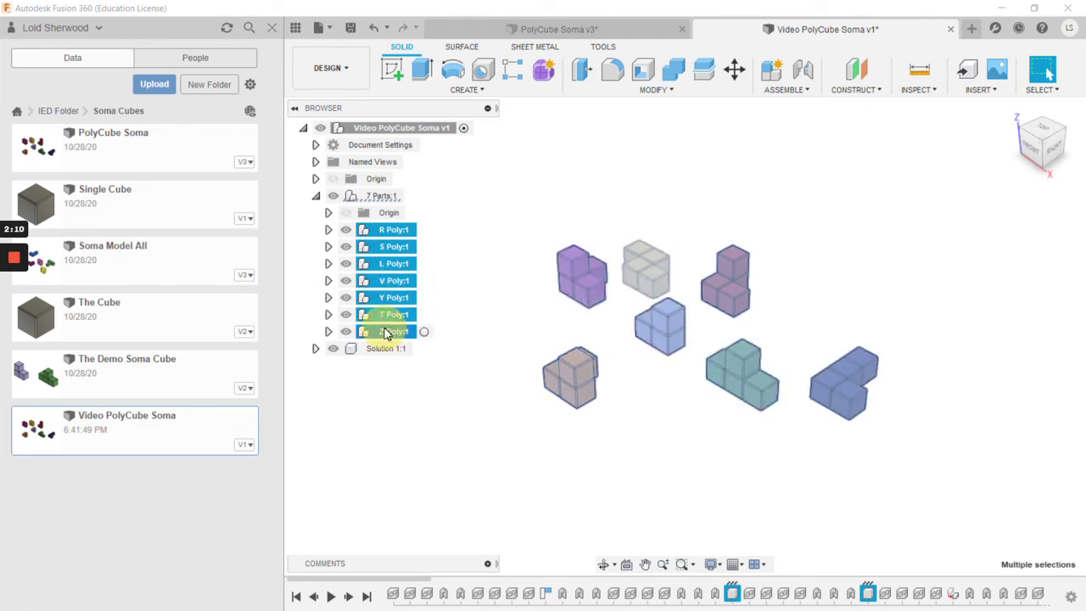
right_click(395, 234)
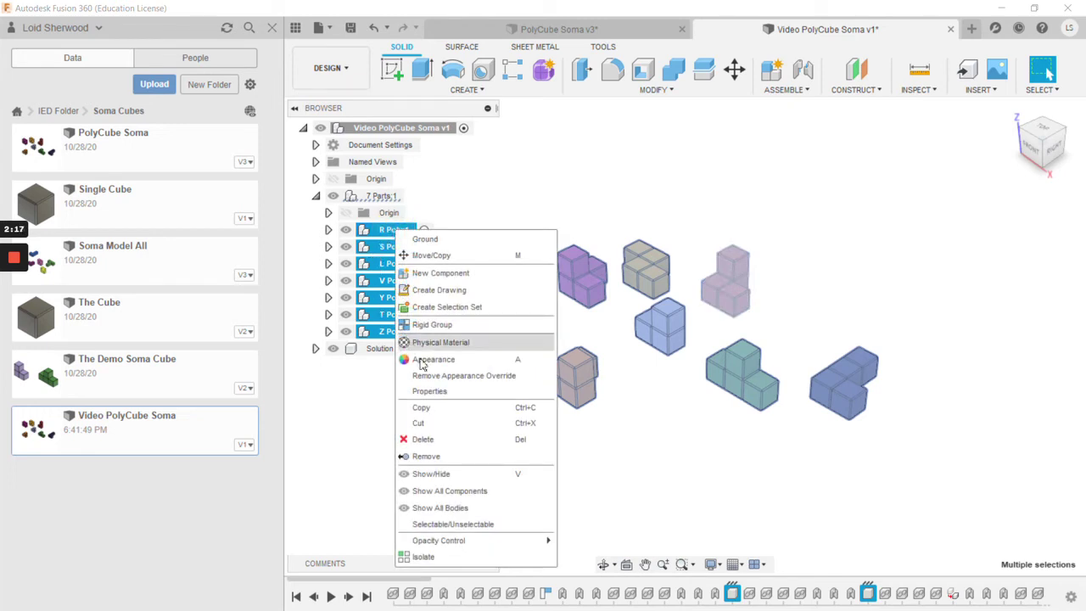
click(437, 409)
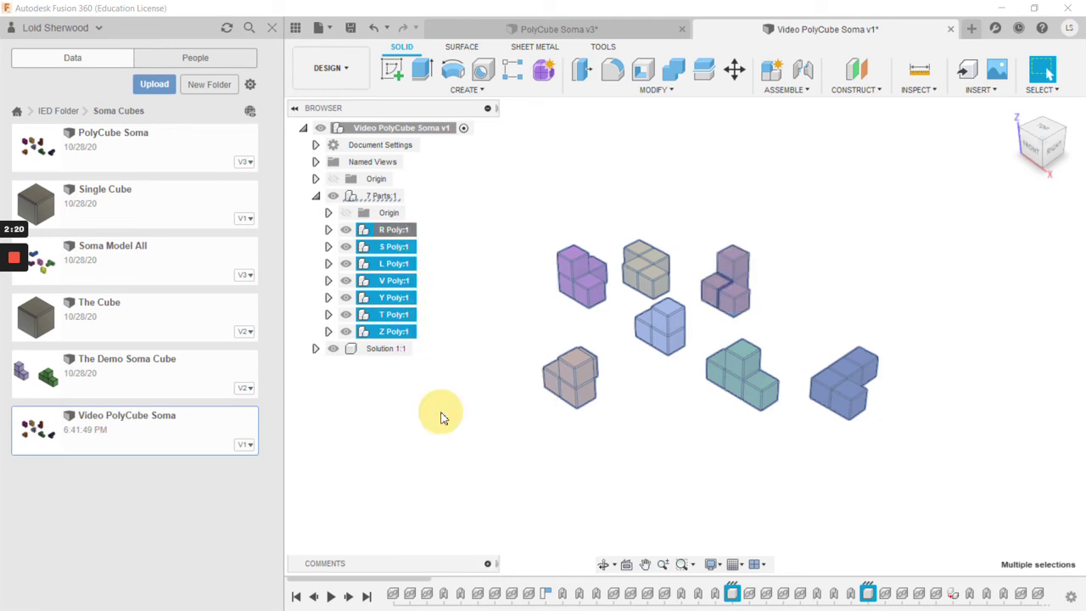
Paste the seven copied components into Solution 1 and move the copies 16 in along the Y axis.
click(380, 355)
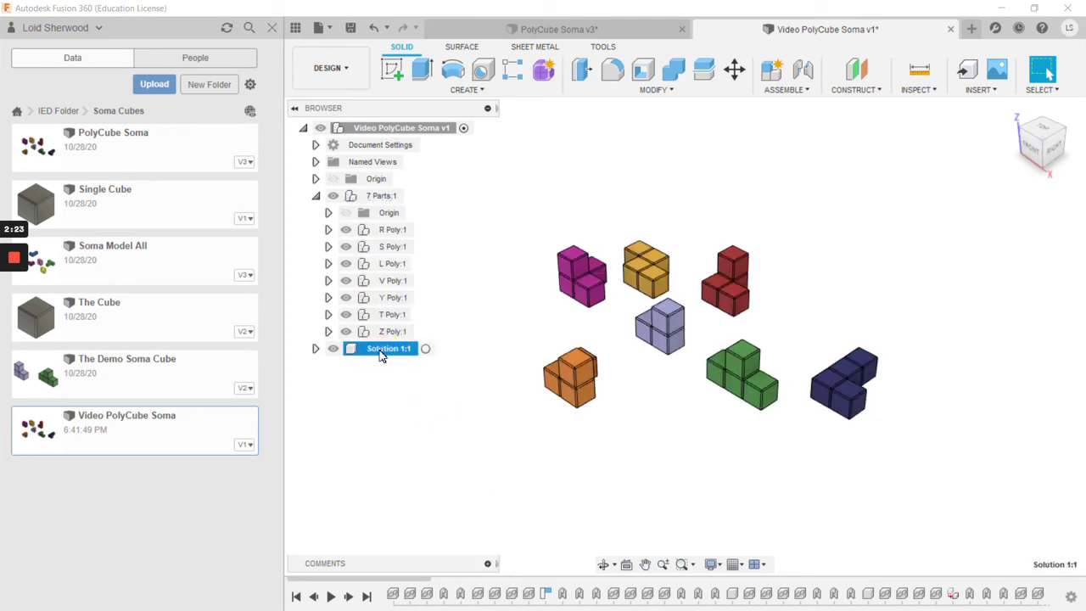
right_click(380, 354)
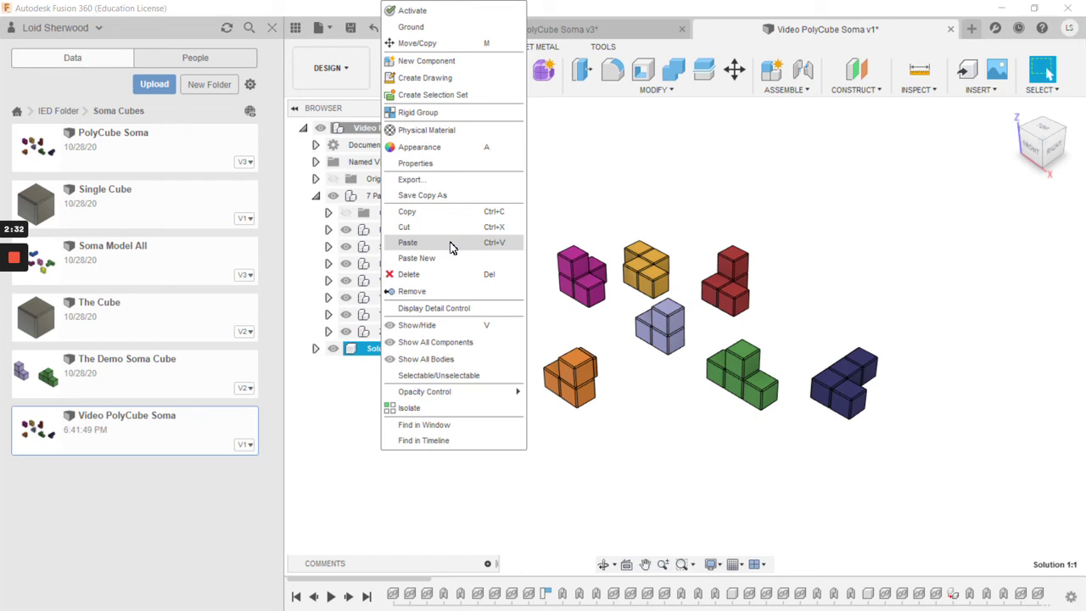
key(m)
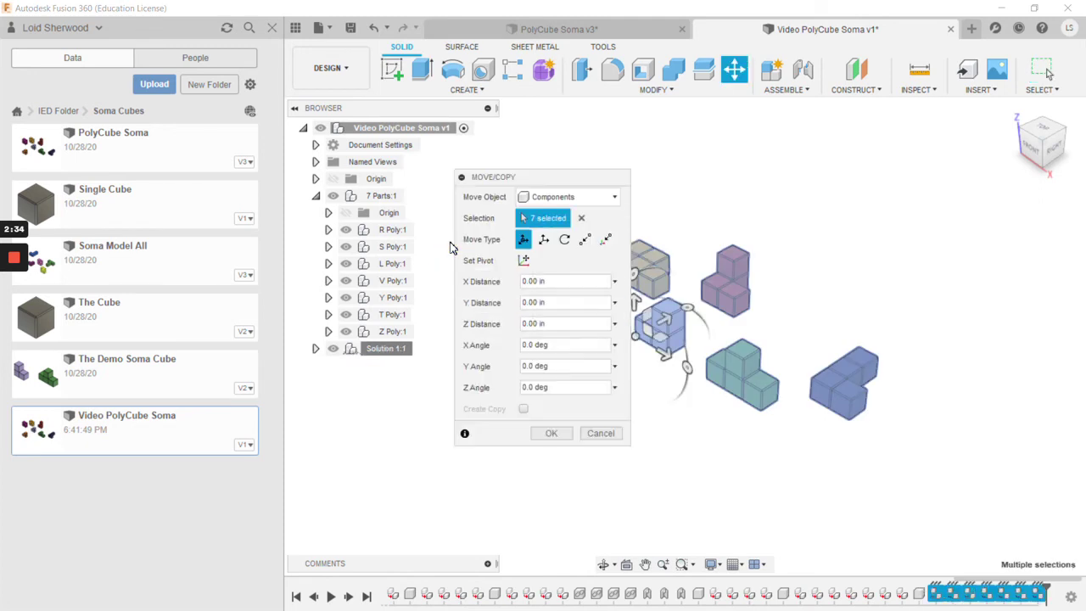
drag(571, 179, 311, 104)
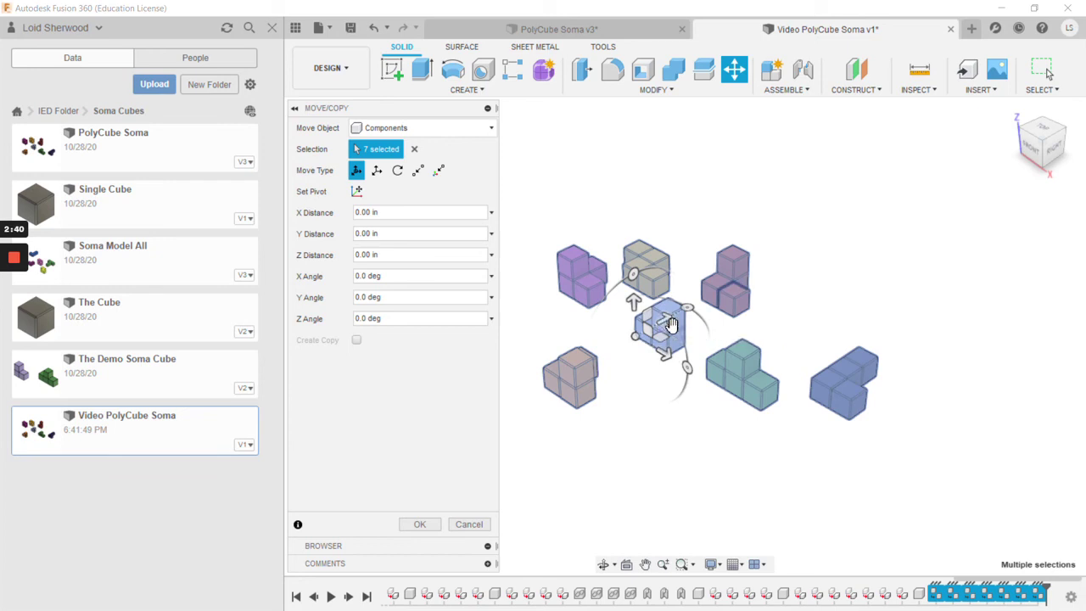
drag(668, 321, 892, 194)
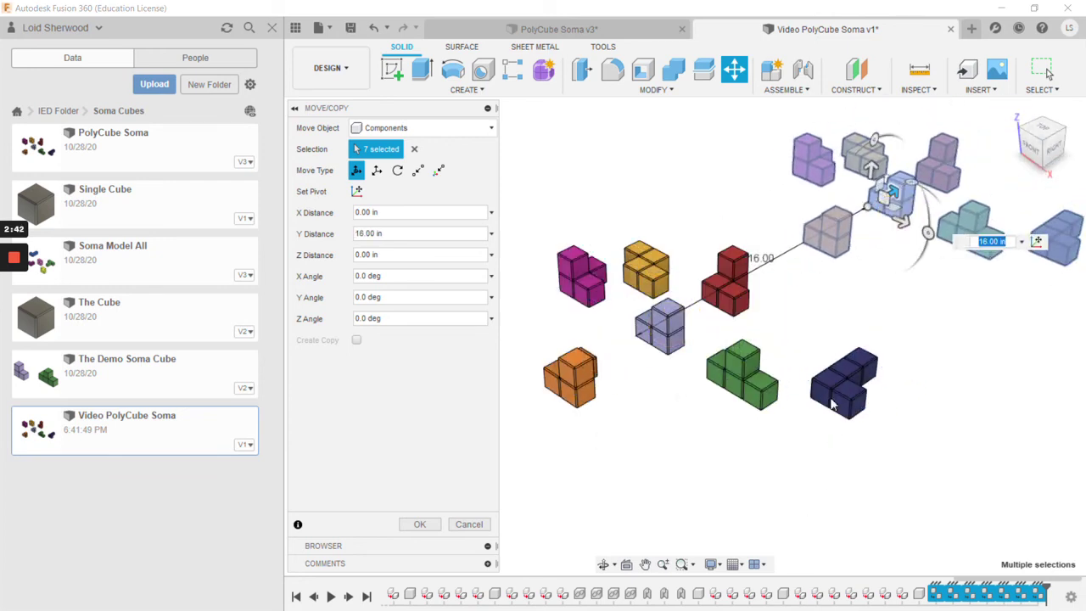
click(421, 524)
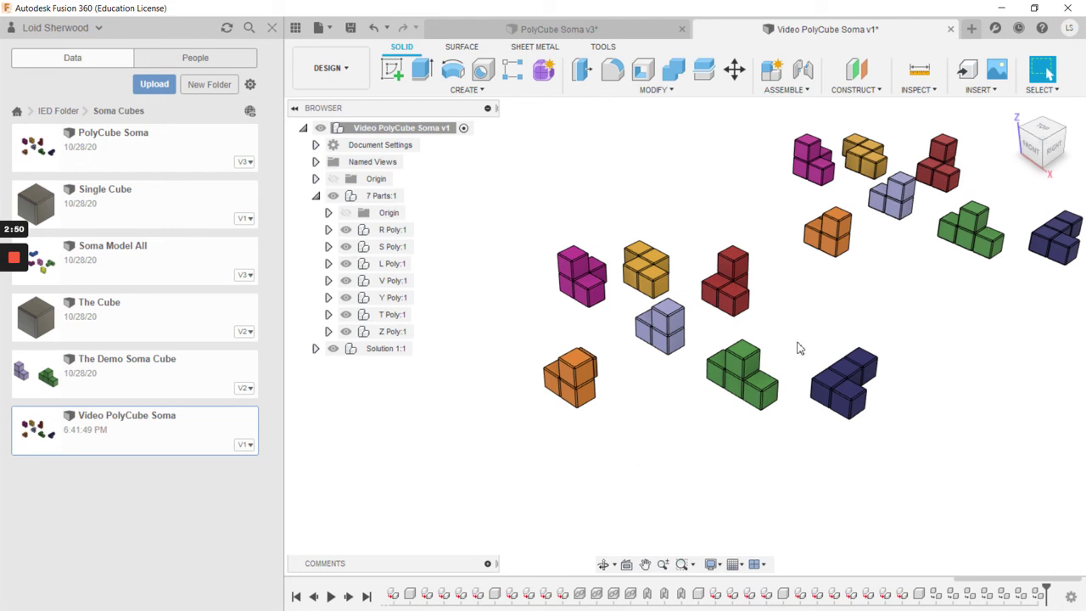
Hide the 7 Parts component and collapse its contents, leaving the Solution 1 pieces centred in view.
click(333, 204)
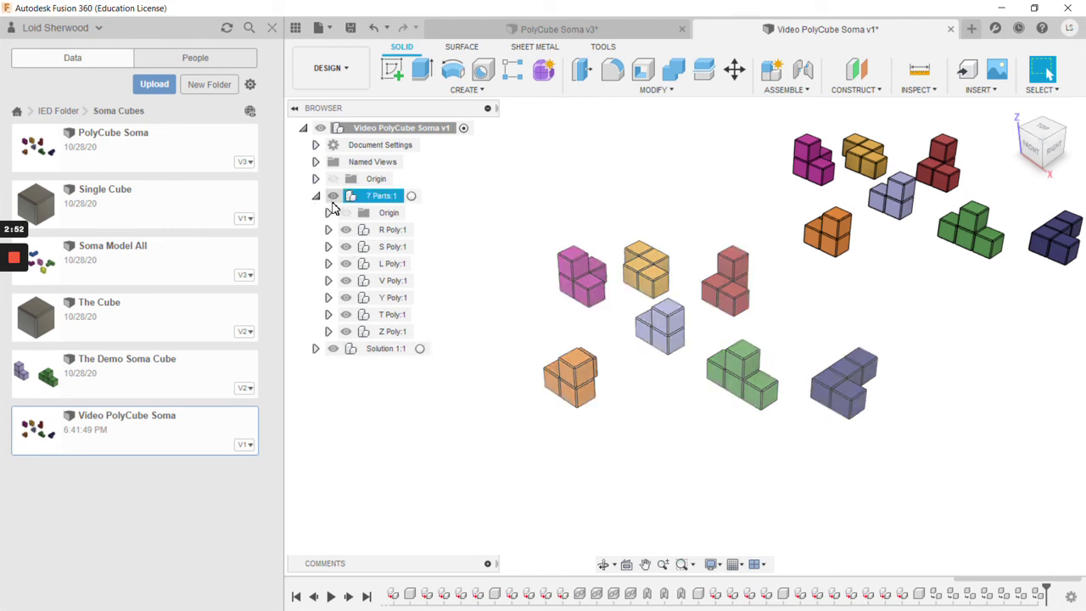
click(333, 198)
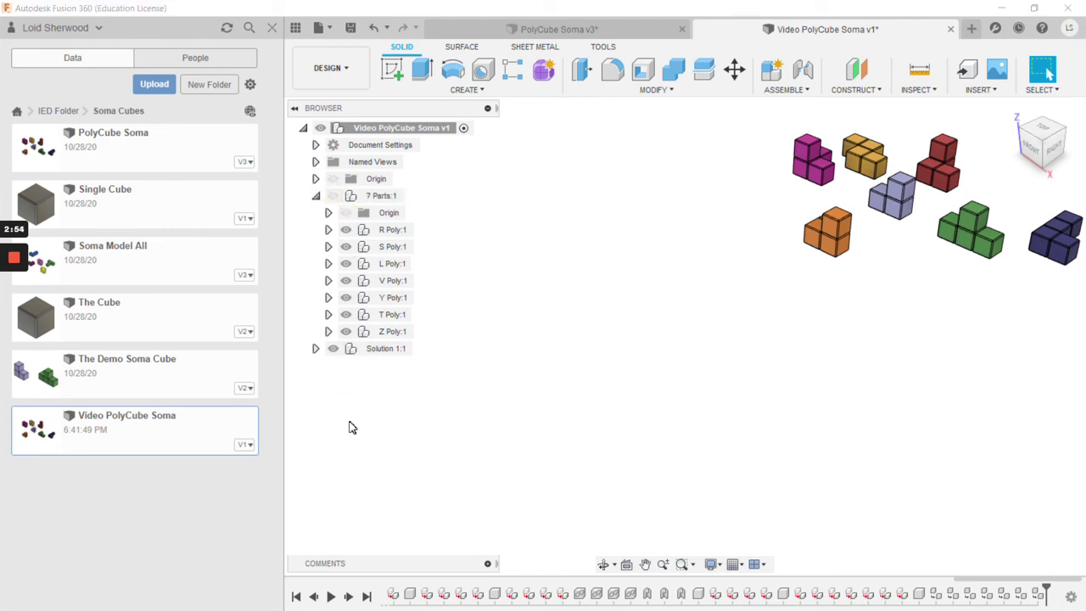
click(318, 199)
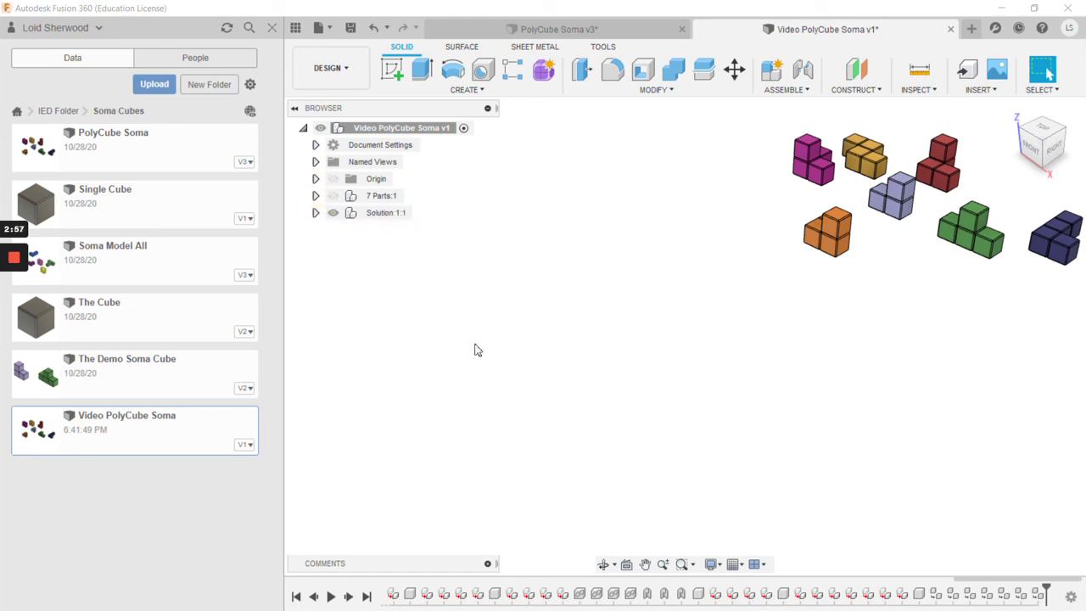
middle_drag(621, 369, 396, 460)
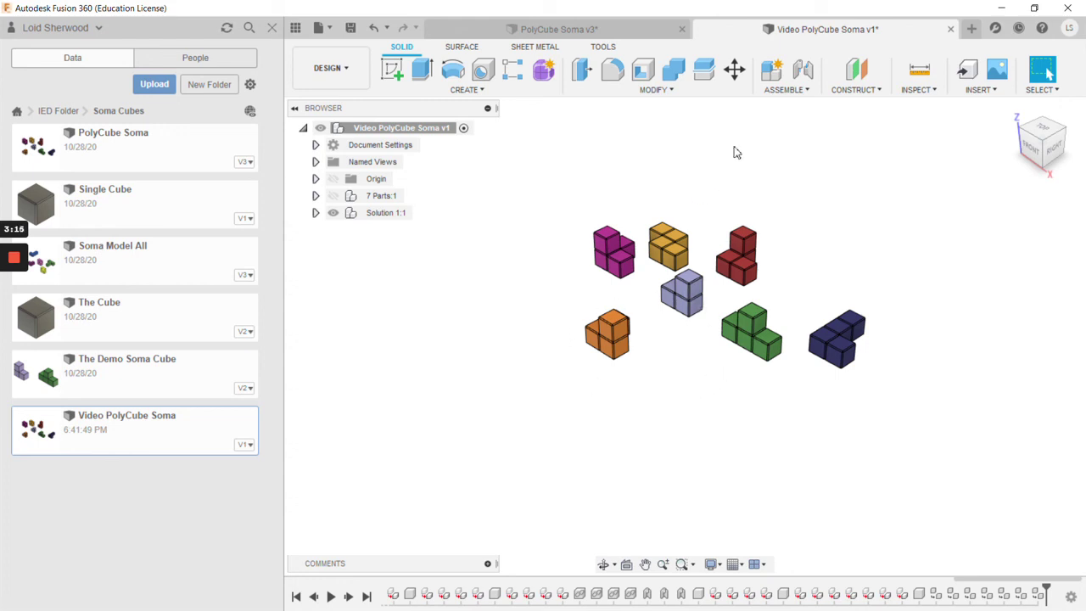
mouse_move(7, 262)
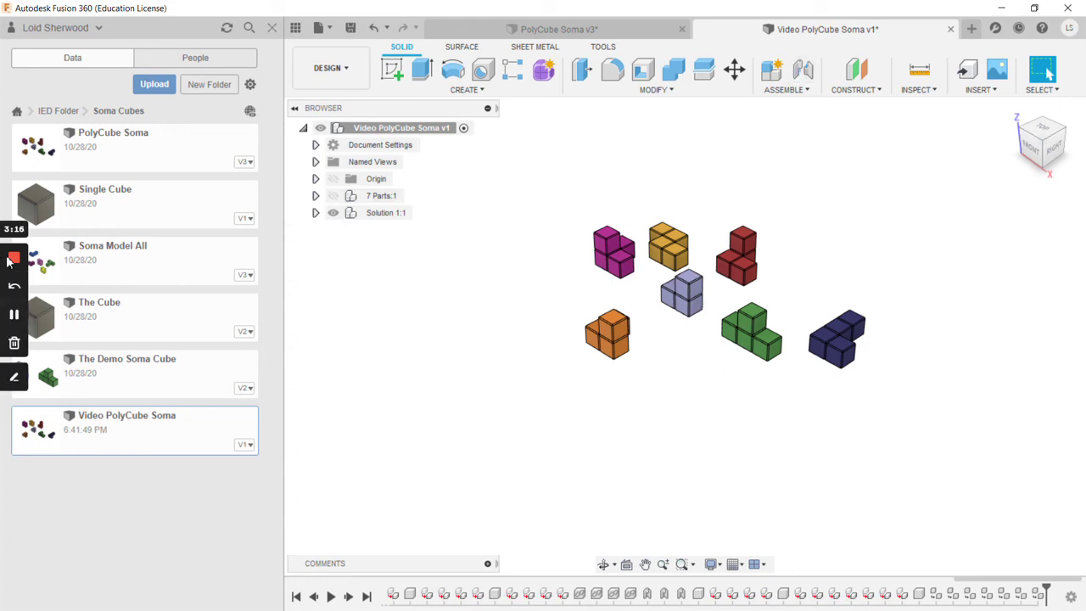